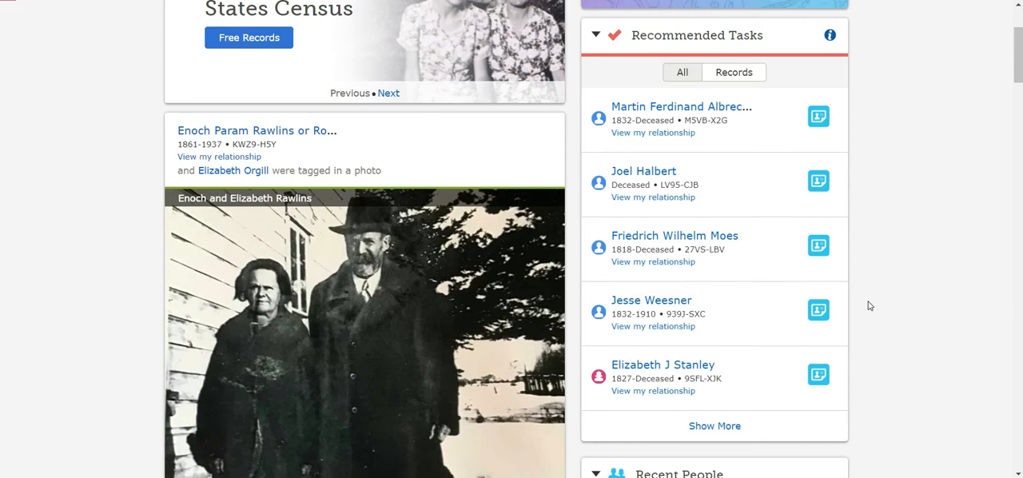
Expand the record hints for the fourth person in Recommended Tasks and open the Indiana Marriages, 1780-1992 hint for review
left_click(818, 311)
scroll(819, 317, "down", 1)
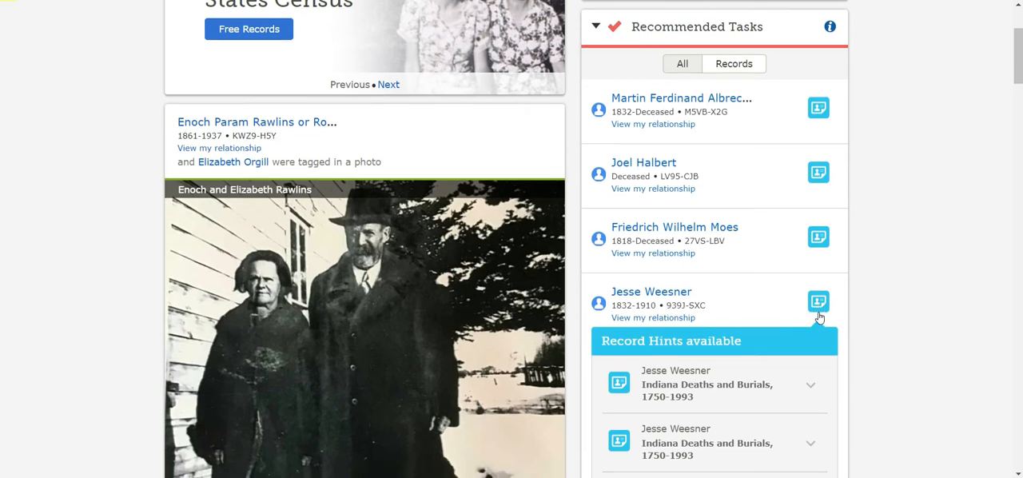
scroll(759, 288, "down", 2)
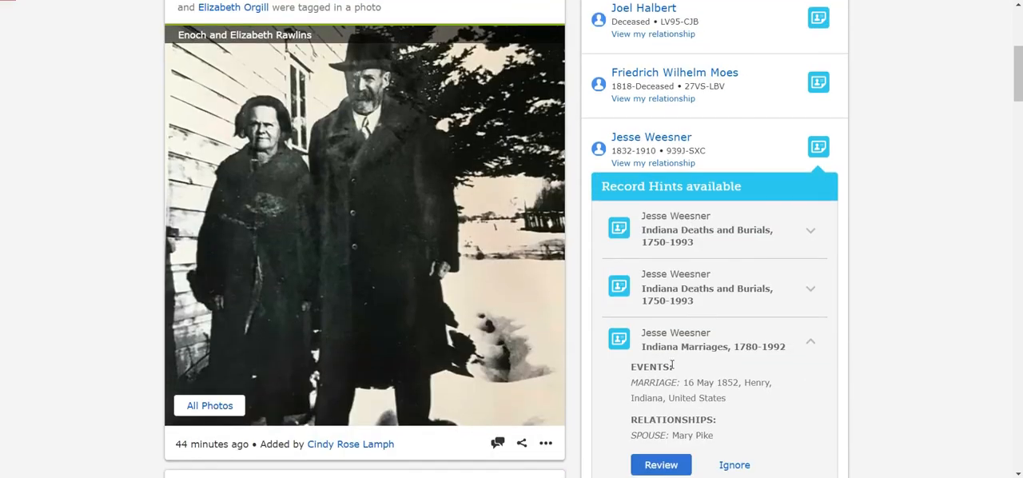
scroll(671, 365, "down", 1)
left_click(806, 299)
left_click(807, 299)
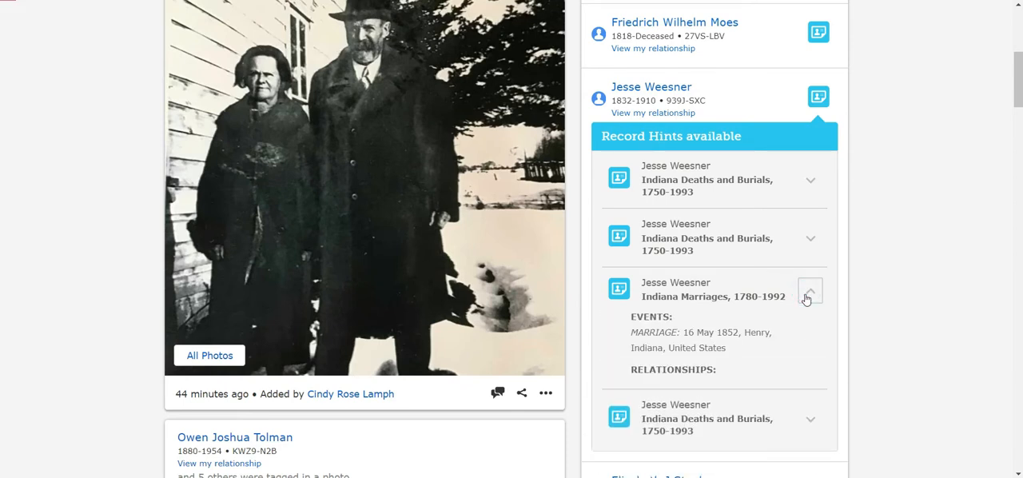
scroll(804, 297, "down", 1)
left_click(653, 362)
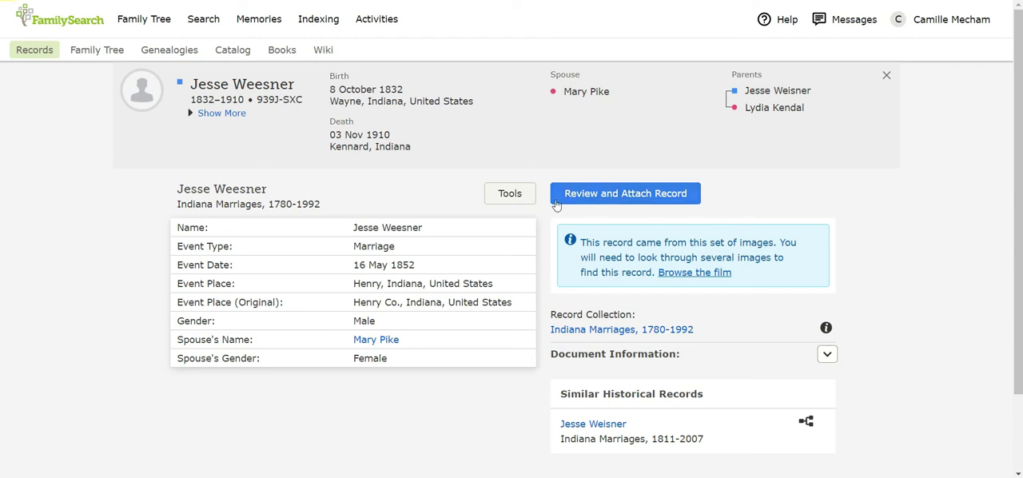
Start reviewing the marriage record for attachment and check the full record details
left_click(627, 205)
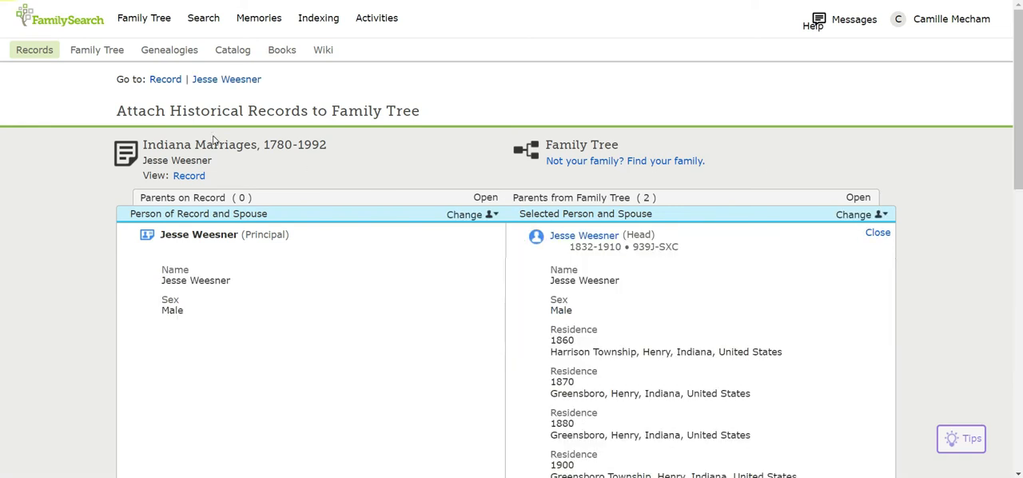
left_click(189, 176)
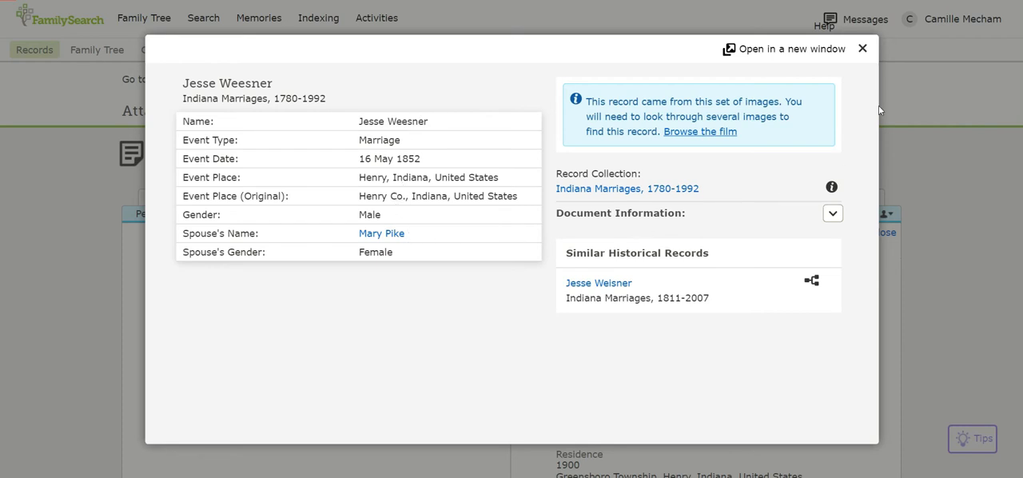
left_click(863, 49)
Compare the marriage record with the tree and attach it to the husband, giving the couple's names and marriage date as the reason
scroll(330, 295, "down", 1)
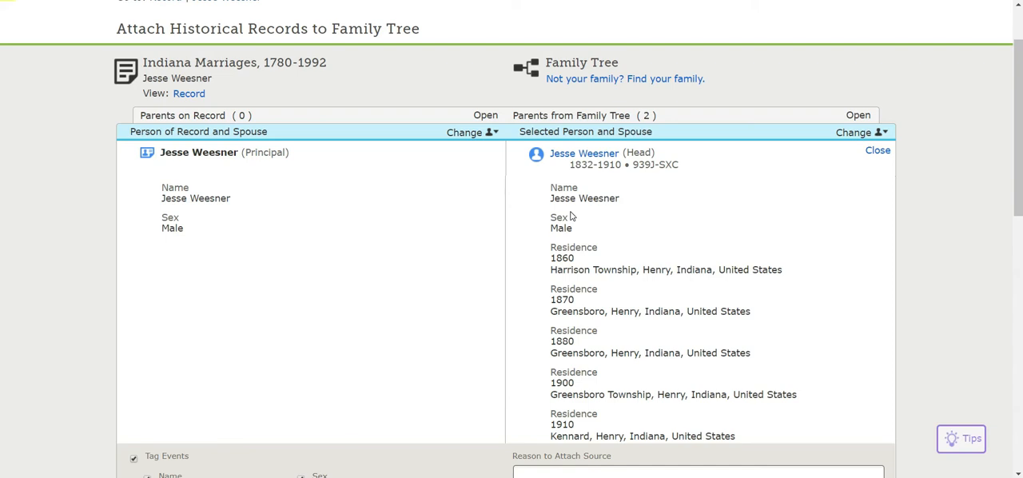
scroll(570, 216, "down", 5)
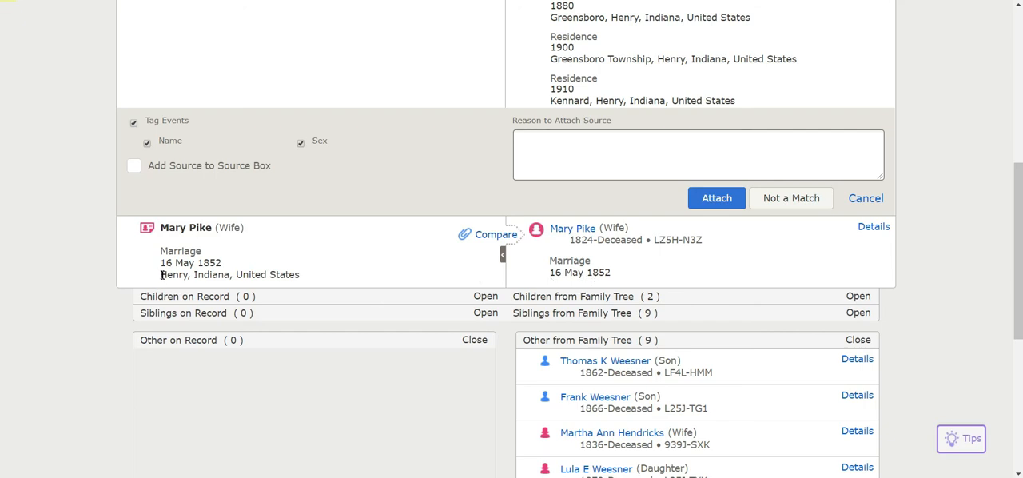
left_click_drag(161, 274, 299, 276)
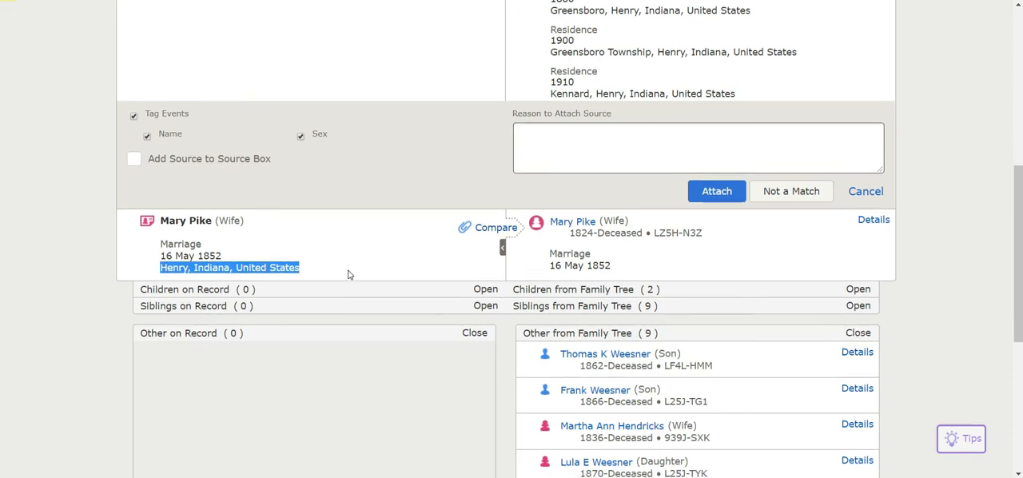
scroll(347, 275, "down", 1)
scroll(347, 274, "down", 6)
scroll(347, 274, "up", 3)
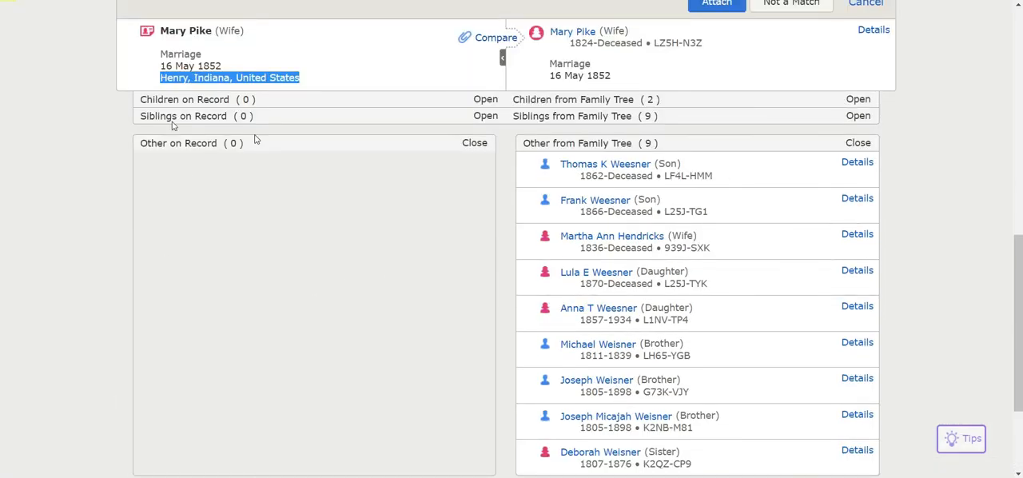
scroll(469, 355, "up", 5)
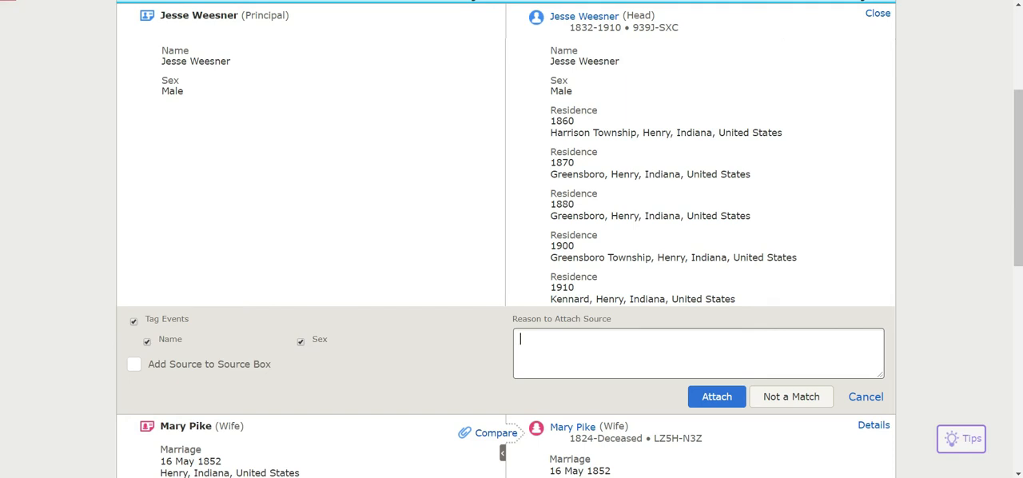
type("This record states Jesse's name and his wife's name, Mary, and their marriage date.")
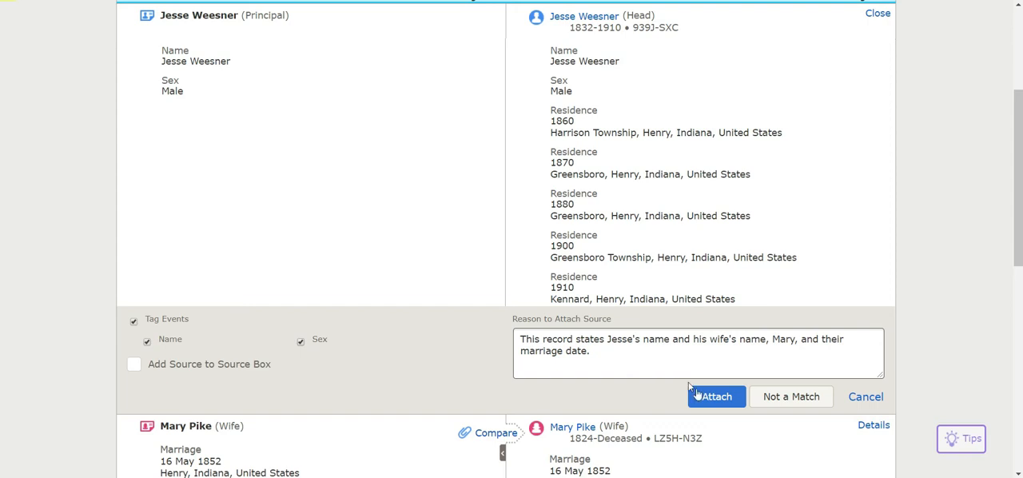
left_click(719, 405)
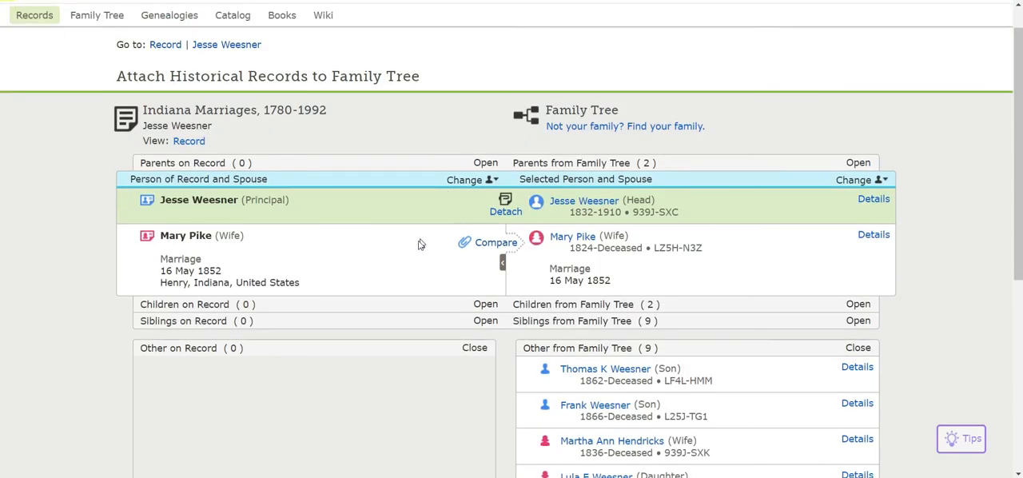
Add the 16 May 1852 marriage in Henry, Indiana, United States to the wife's details and attach the record with a reason
left_click(493, 248)
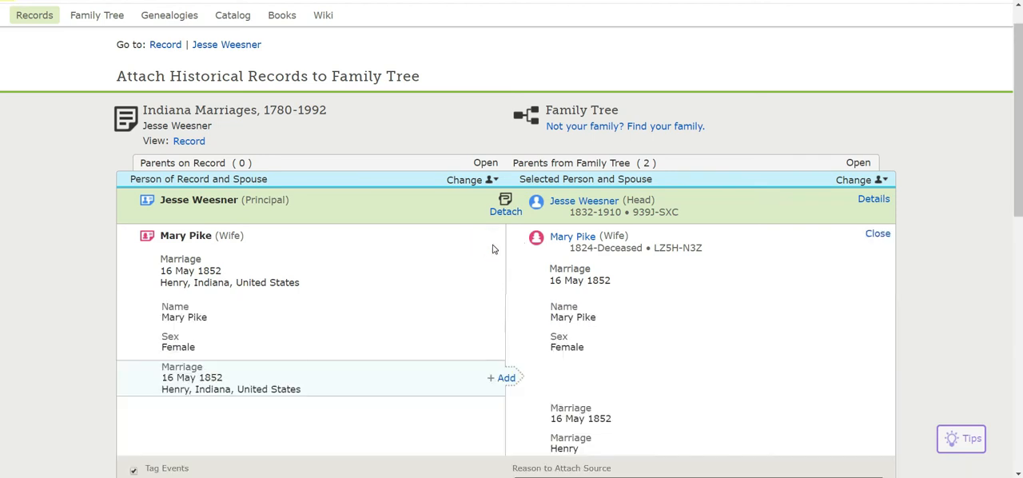
scroll(493, 249, "down", 2)
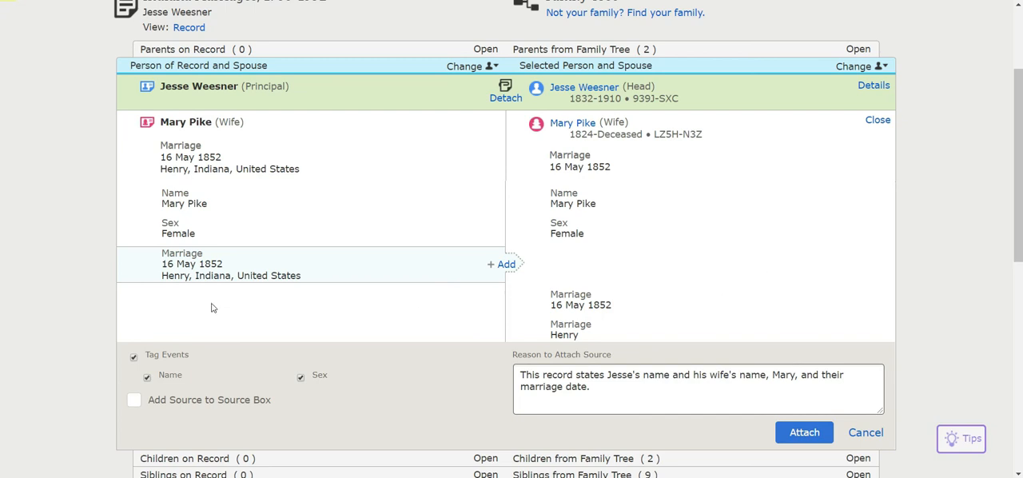
left_click(506, 264)
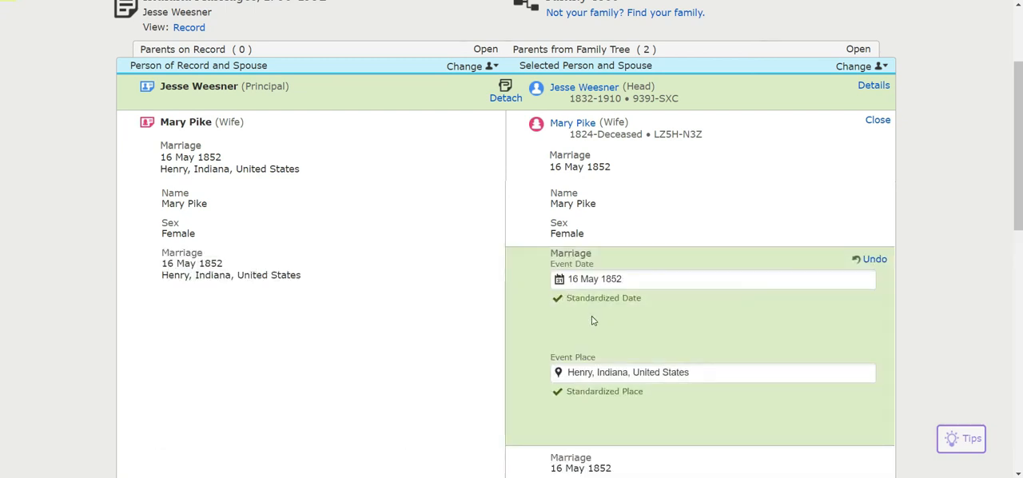
scroll(593, 320, "down", 3)
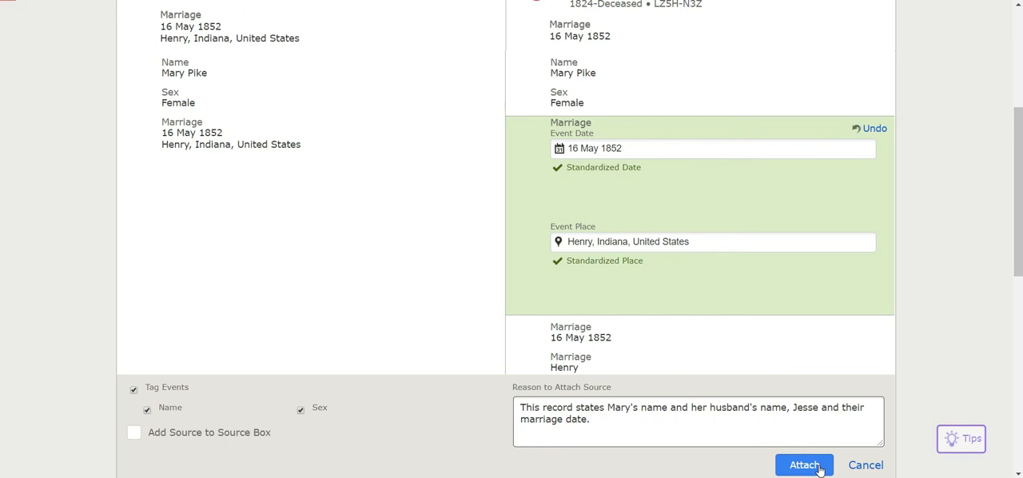
left_click(819, 468)
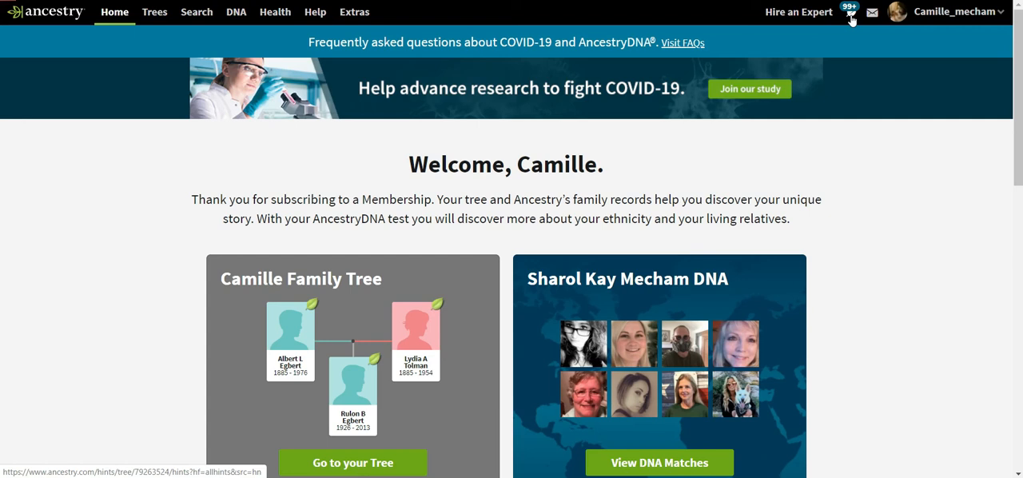
On Ancestry, show all recent hints for the We are family tree and look through them
left_click(852, 17)
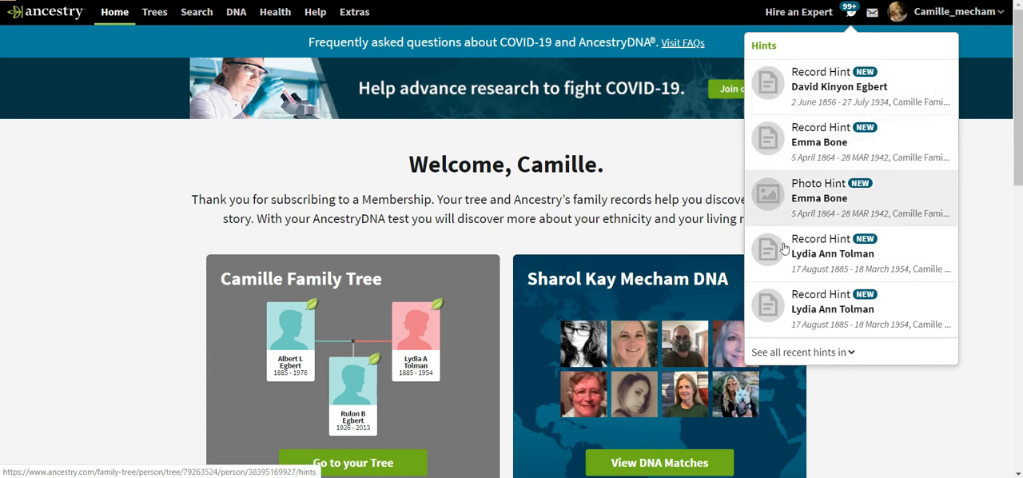
left_click(780, 353)
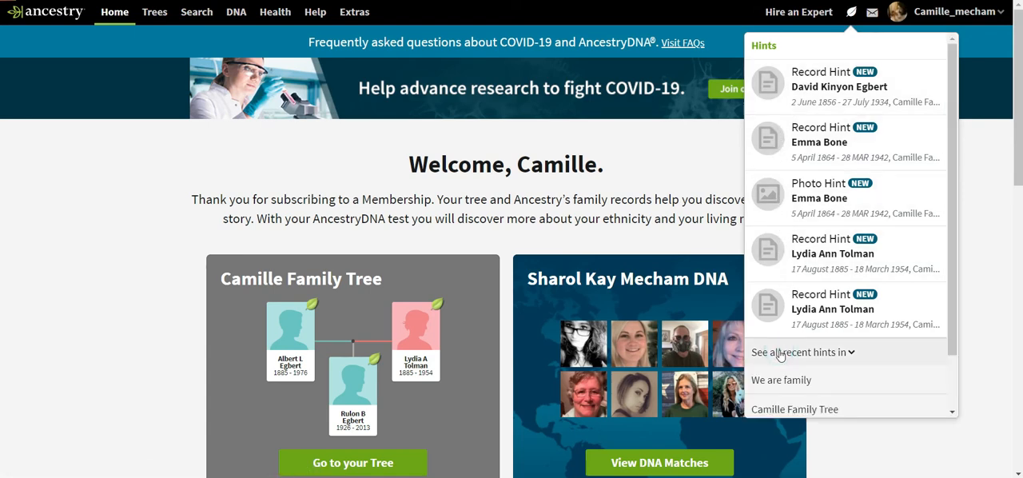
left_click(781, 379)
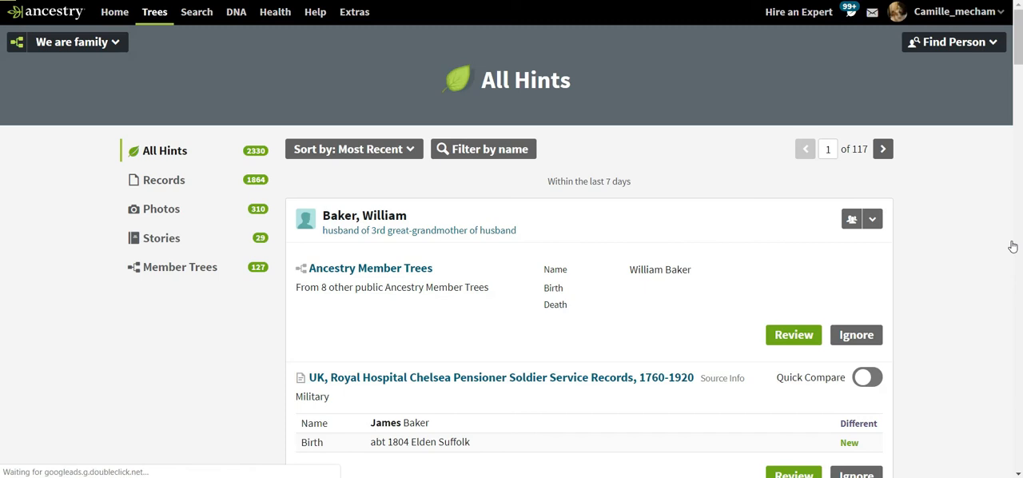
scroll(954, 208, "down", 1)
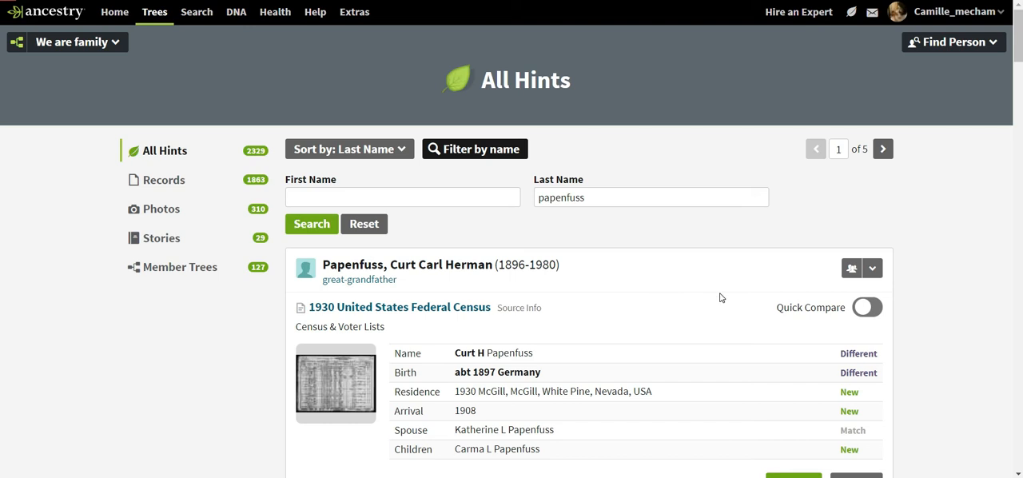
Open the 1930 United States Federal Census hint for the great-grandfather for review
scroll(720, 297, "down", 2)
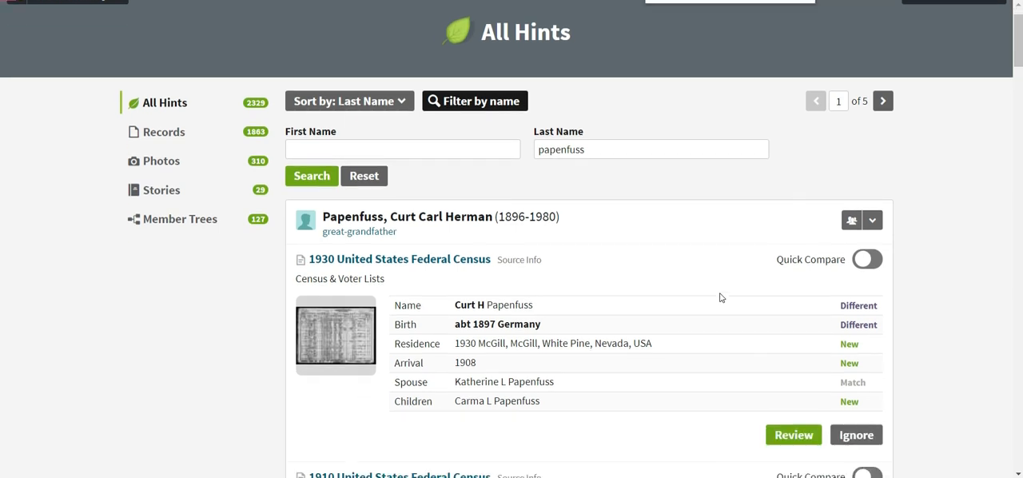
key("ctrl+plus")
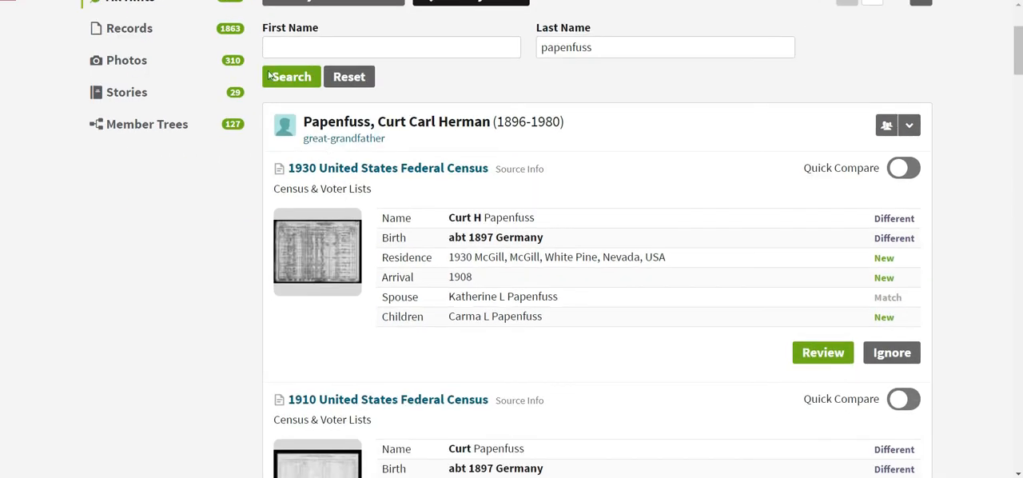
key("ctrl+plus")
key("ctrl+minus")
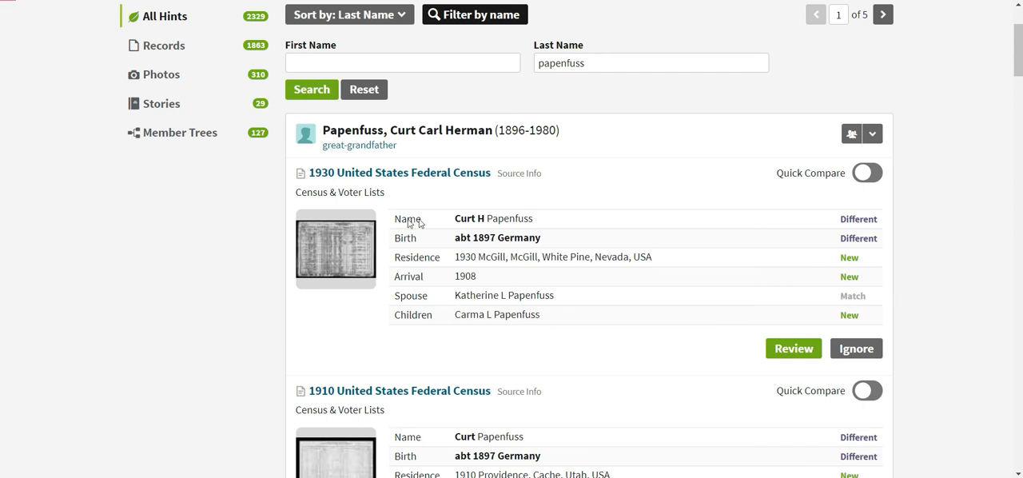
left_click(793, 349)
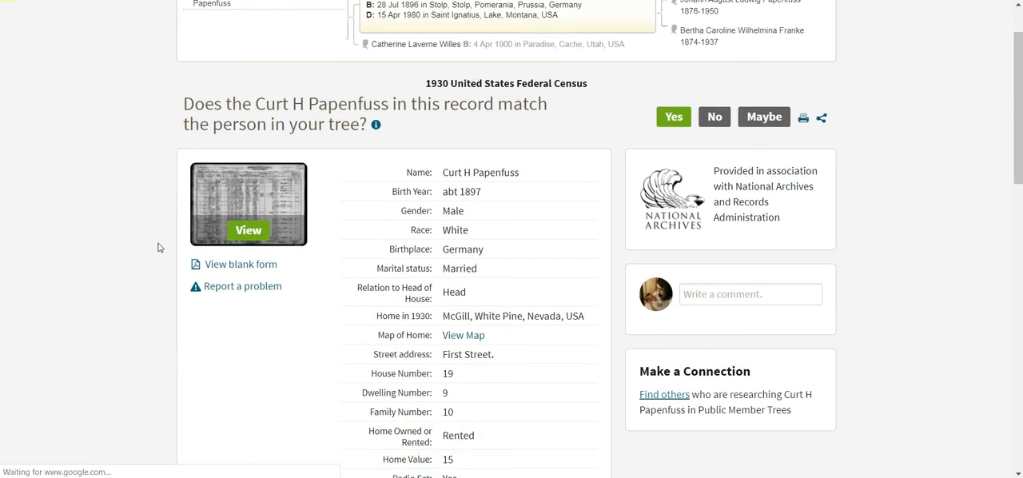
Read through the 1930 census record and household members, and accept it as a match for the great-grandfather
scroll(160, 247, "down", 2)
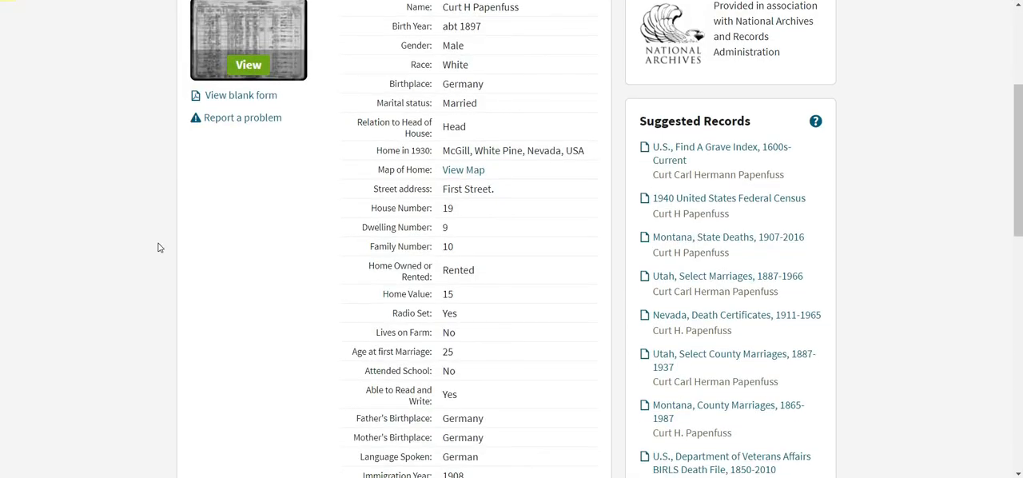
scroll(158, 247, "down", 4)
scroll(159, 247, "down", 4)
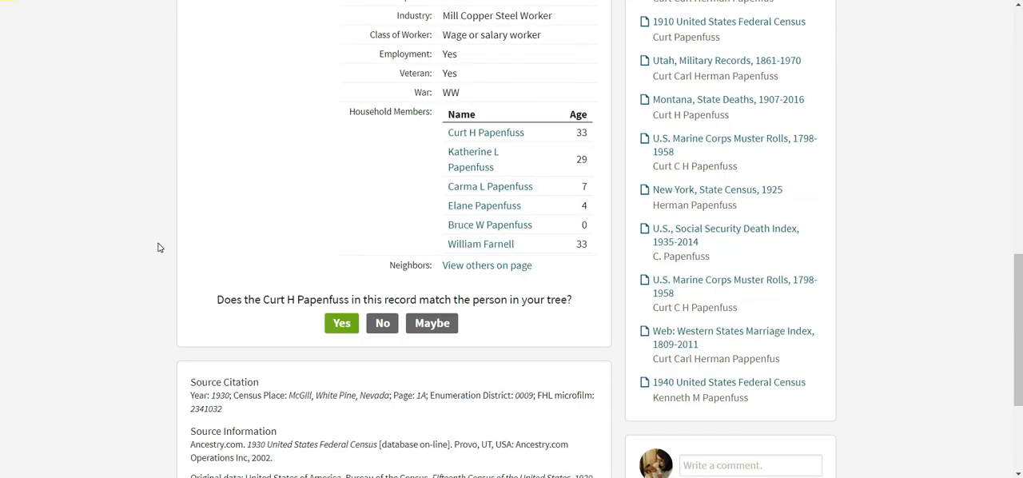
scroll(158, 248, "up", 1)
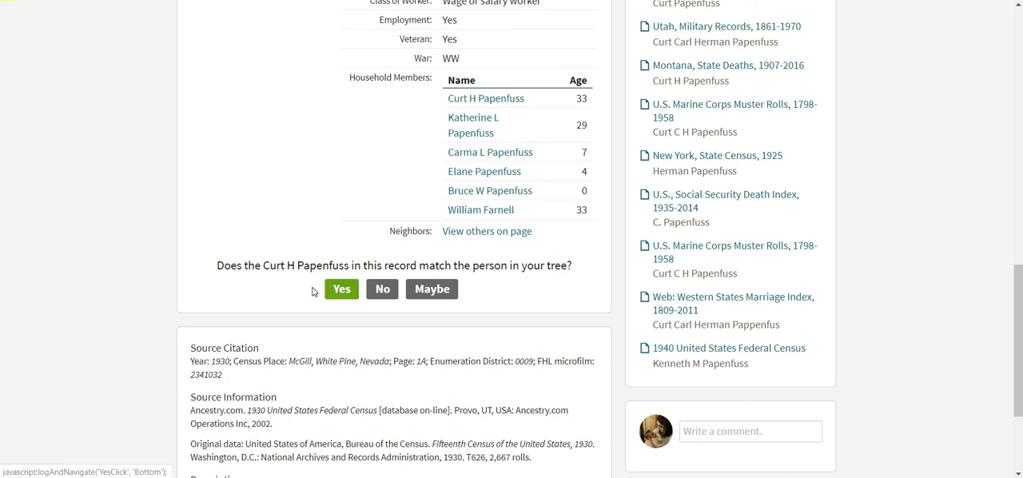
scroll(313, 291, "up", 10)
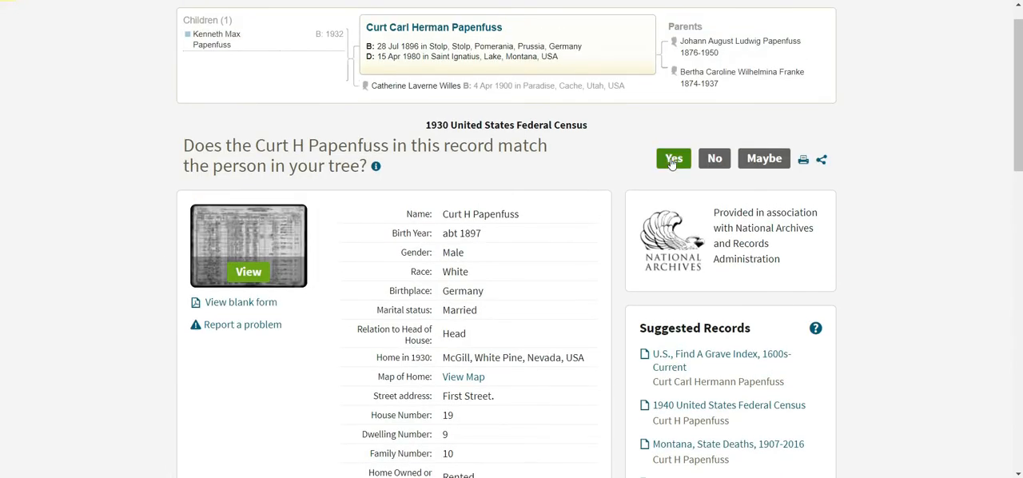
left_click(672, 159)
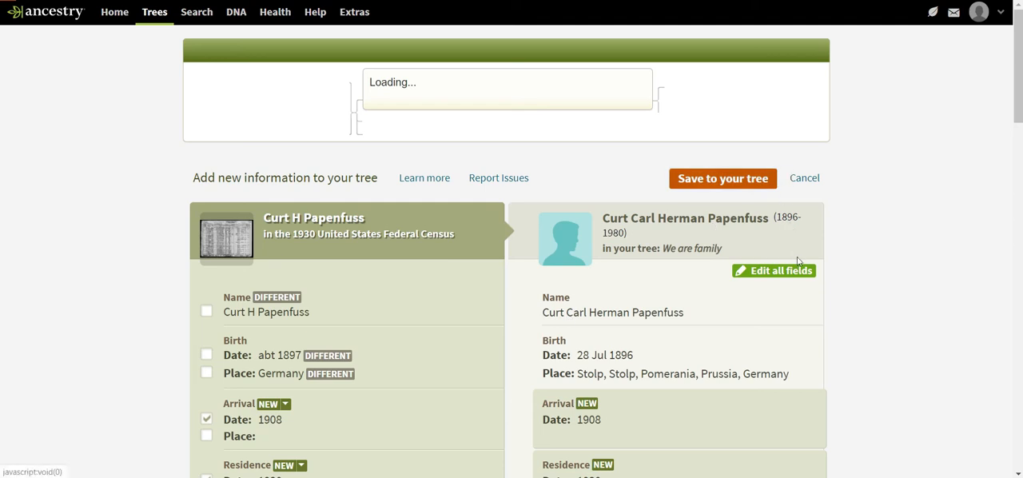
Compare the great-grandfather's 1930 census facts with the tree and include his wife with her 1930 residence in McGill, White Pine, Nevada
scroll(937, 399, "down", 2)
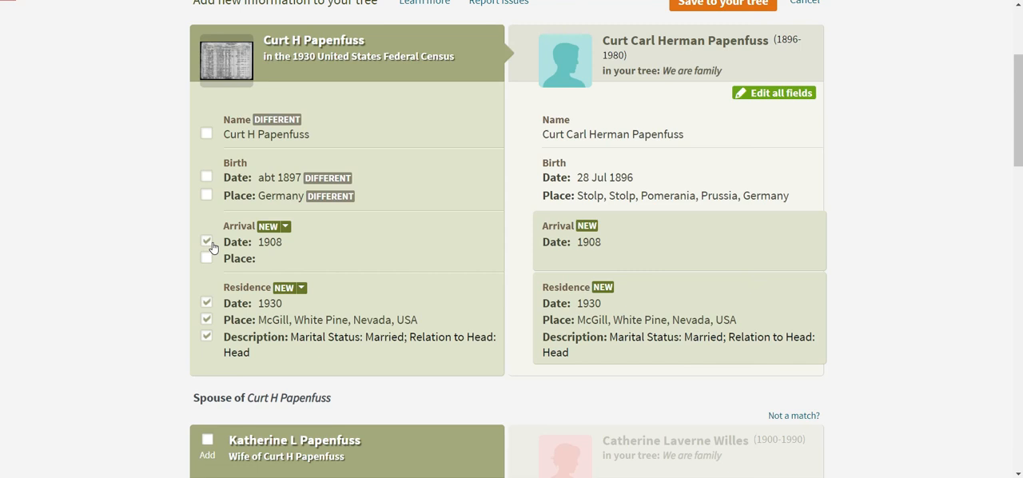
scroll(344, 249, "down", 1)
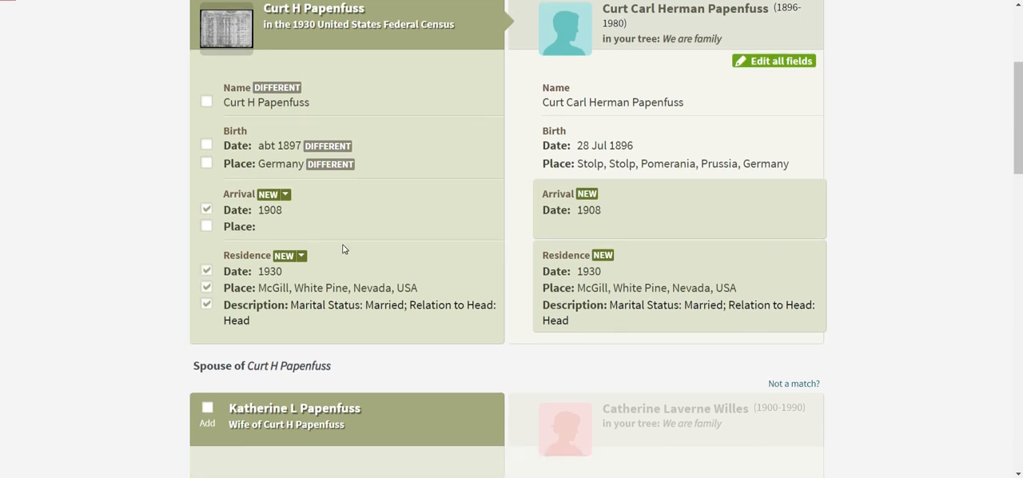
scroll(344, 250, "down", 1)
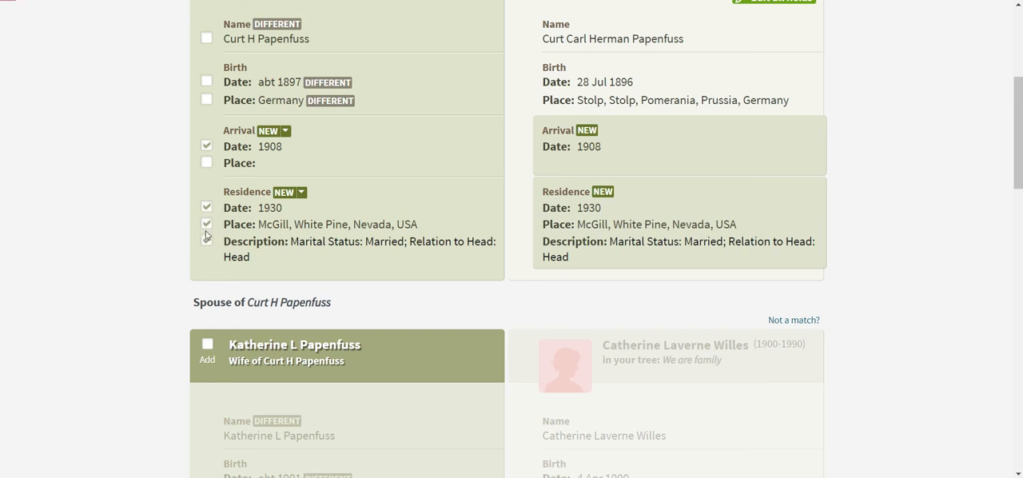
scroll(620, 305, "down", 3)
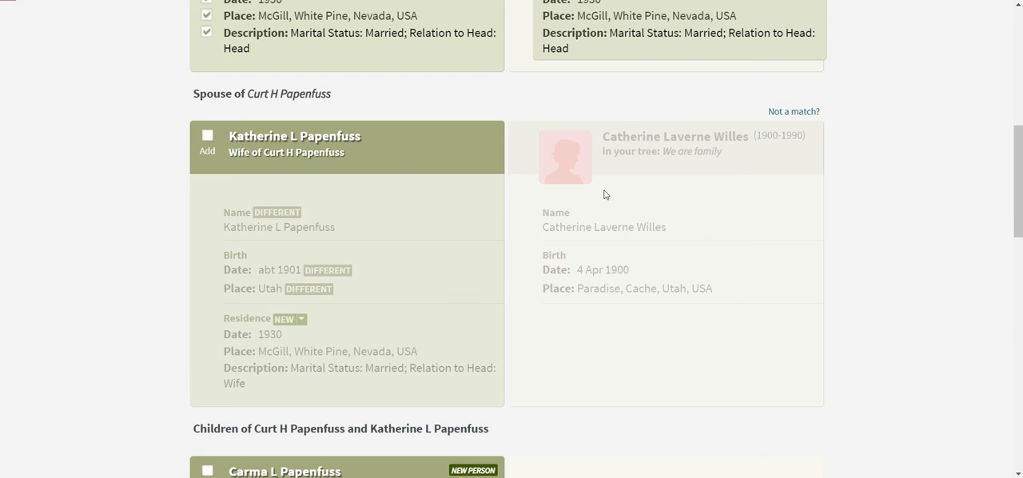
left_click(206, 137)
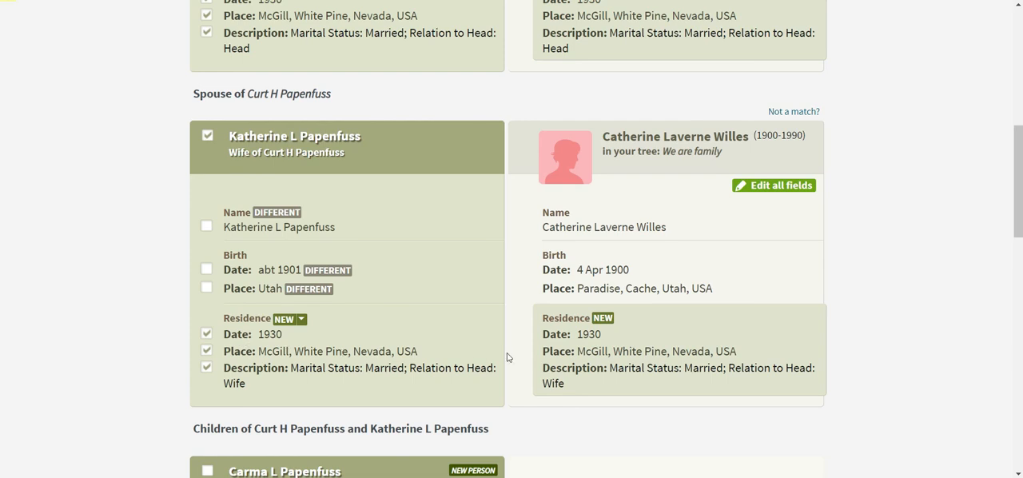
Add the two daughters and the son from the census as new people and save the record to the tree
scroll(532, 357, "down", 4)
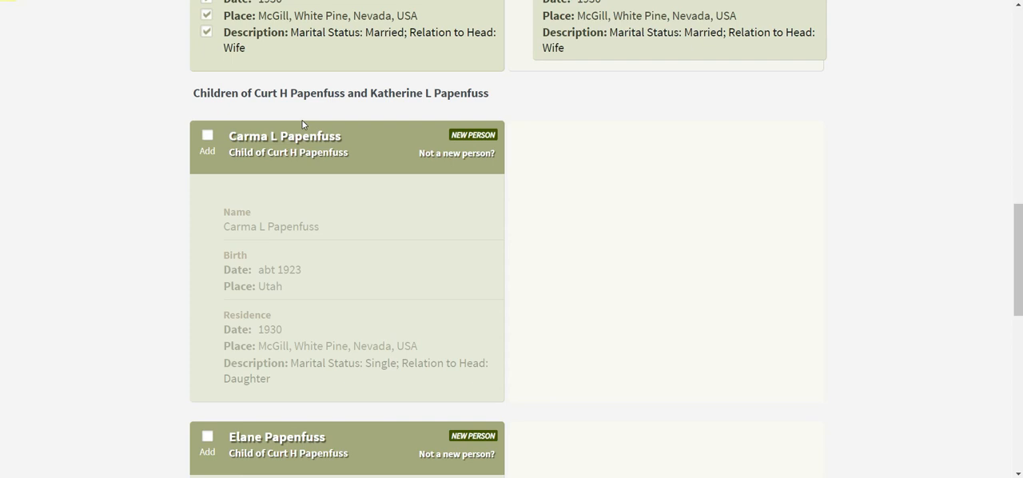
left_click(205, 141)
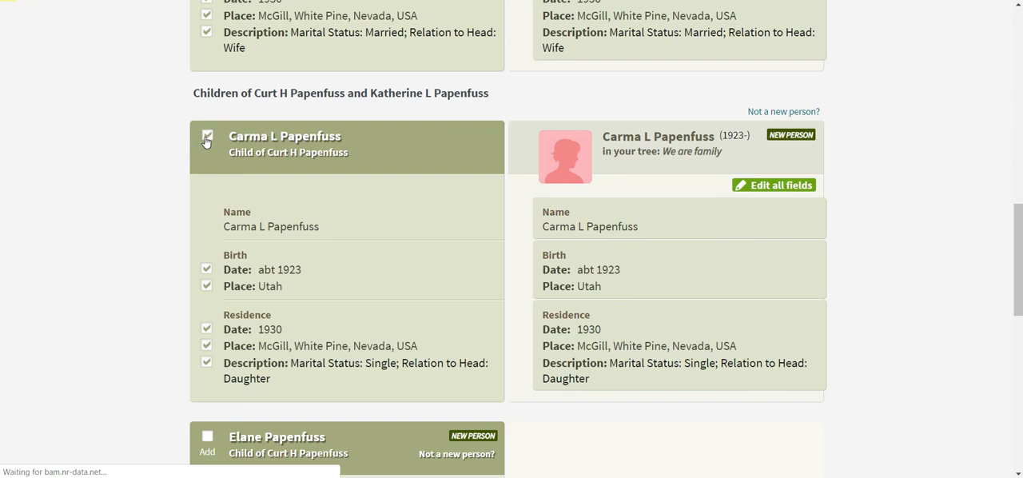
scroll(144, 176, "down", 3)
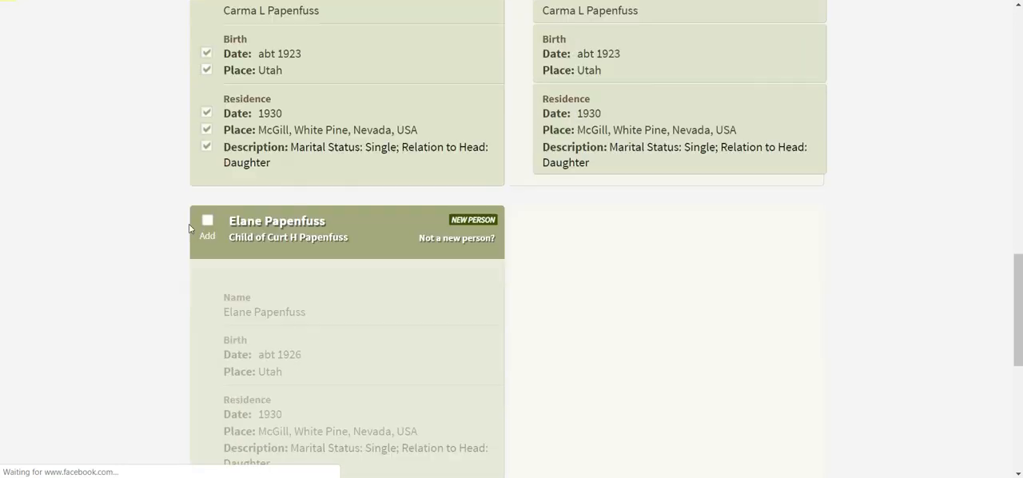
left_click(208, 222)
scroll(370, 228, "down", 5)
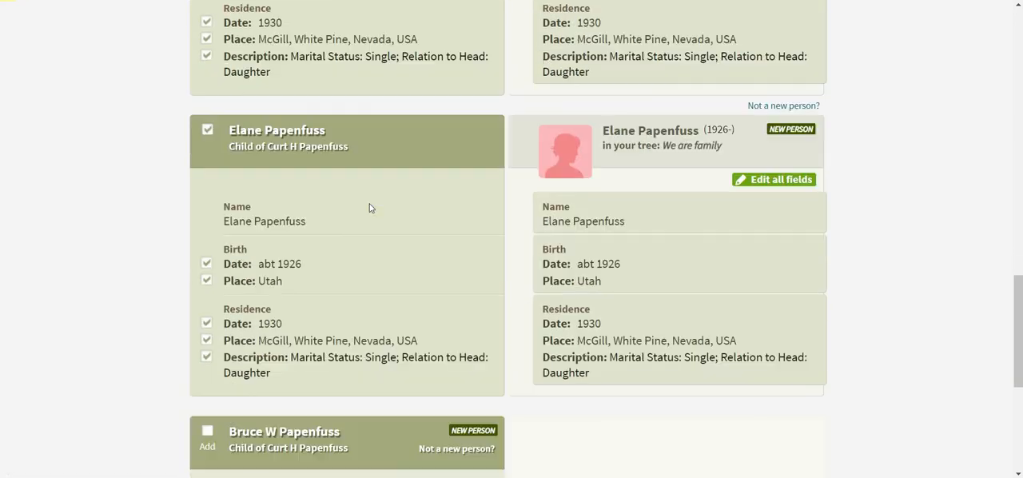
left_click(207, 113)
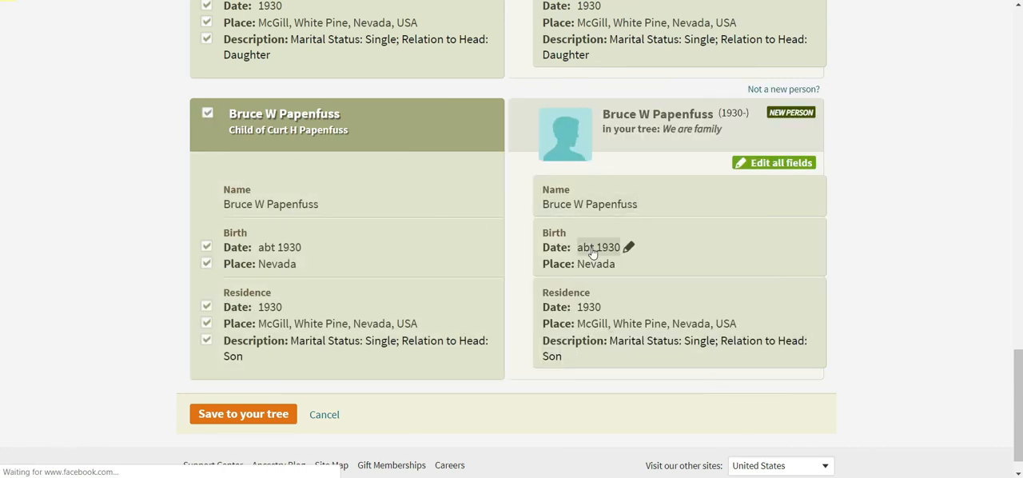
left_click(247, 417)
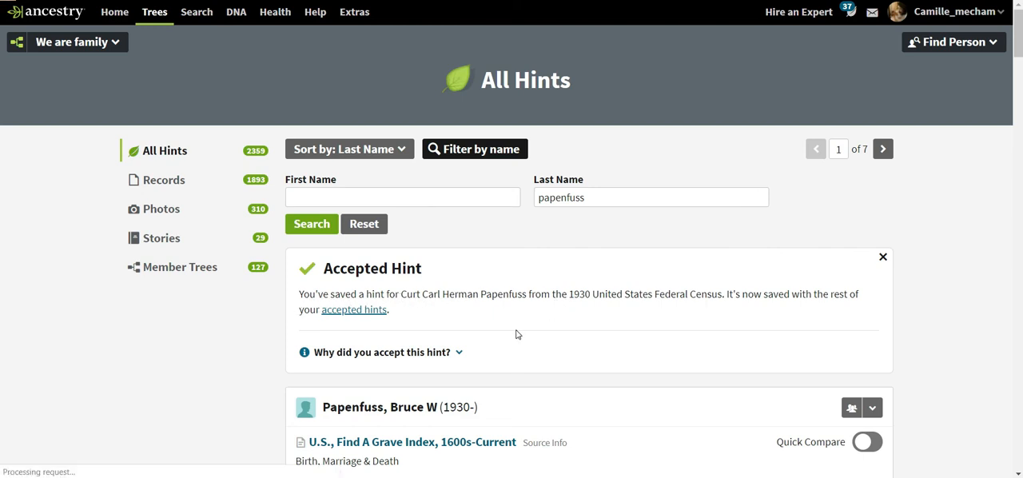
Look through the new record hints for the newly added son, including the grave index, obituary, yearbook and cemetery records
scroll(515, 334, "down", 3)
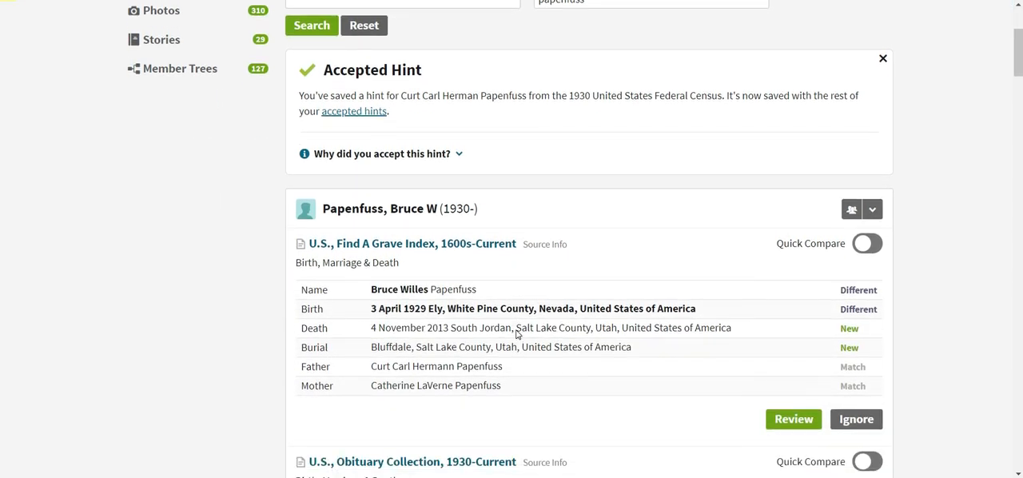
scroll(515, 334, "down", 4)
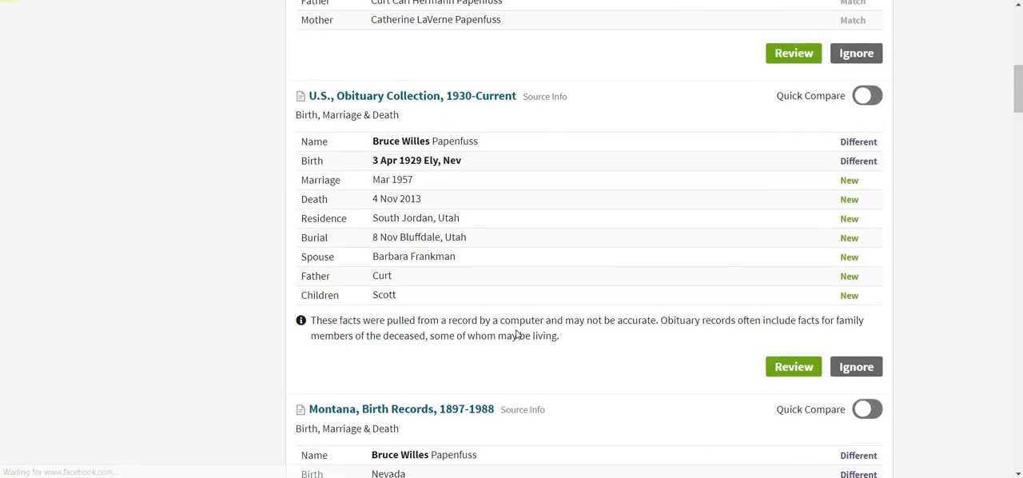
scroll(515, 334, "down", 10)
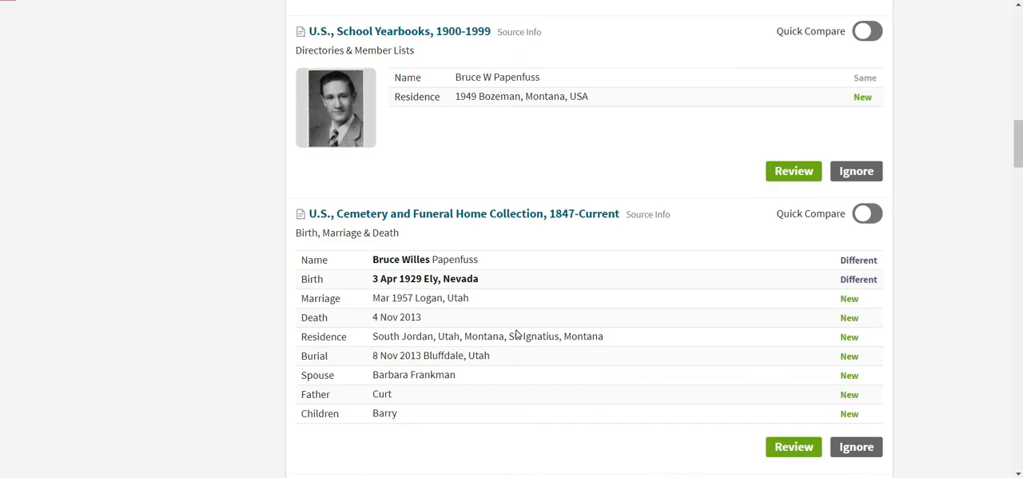
scroll(516, 334, "up", 20)
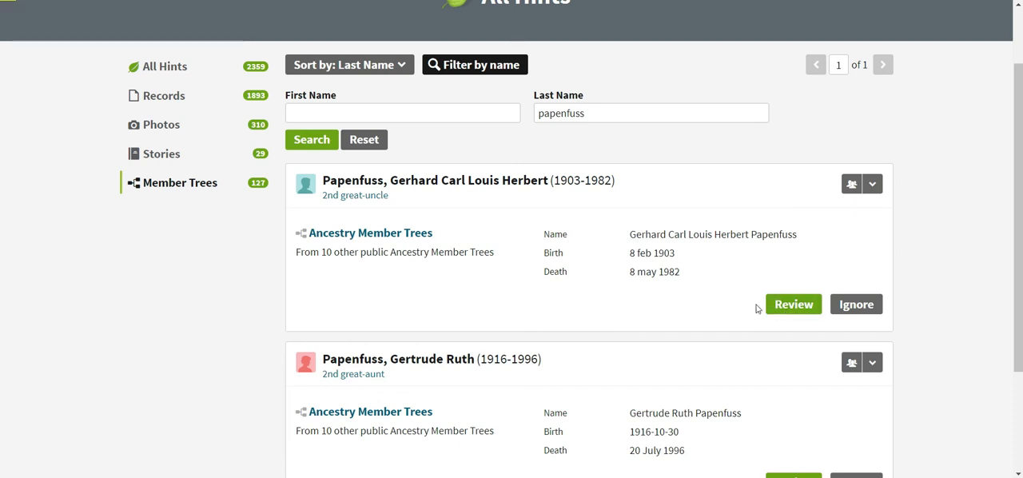
Look through the Member Trees hints for relatives with the filtered last name
scroll(757, 309, "down", 2)
scroll(757, 309, "down", 1)
scroll(758, 310, "up", 3)
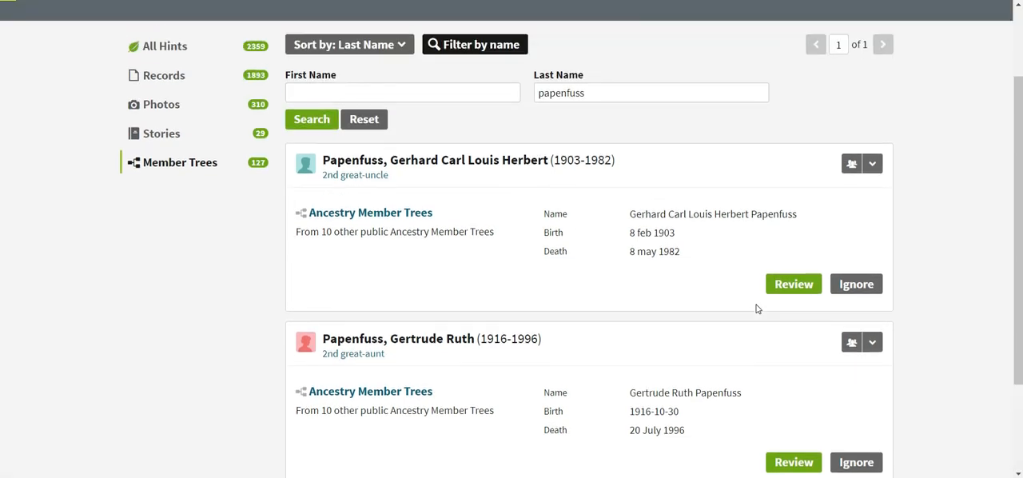
scroll(757, 309, "up", 1)
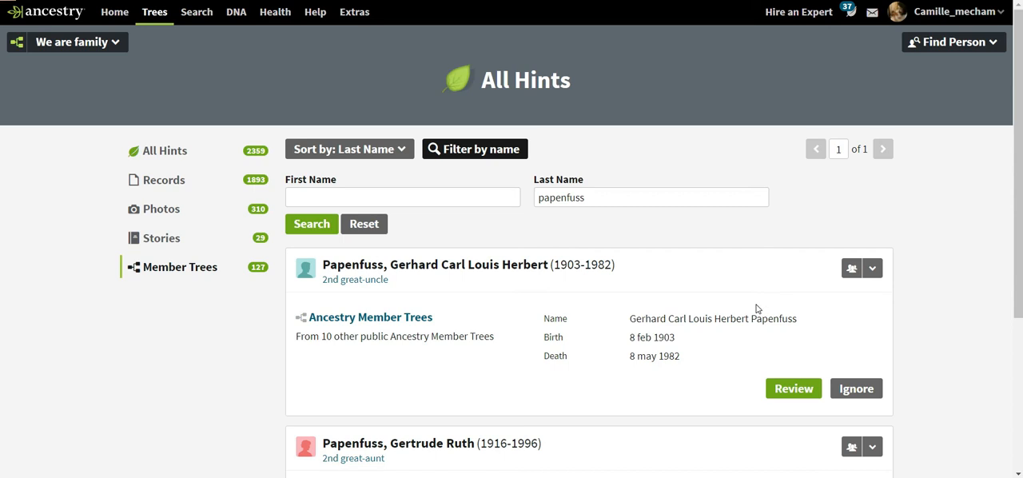
Show the Stories hints and open the first story about the 3rd great-grandfather for review
left_click(222, 239)
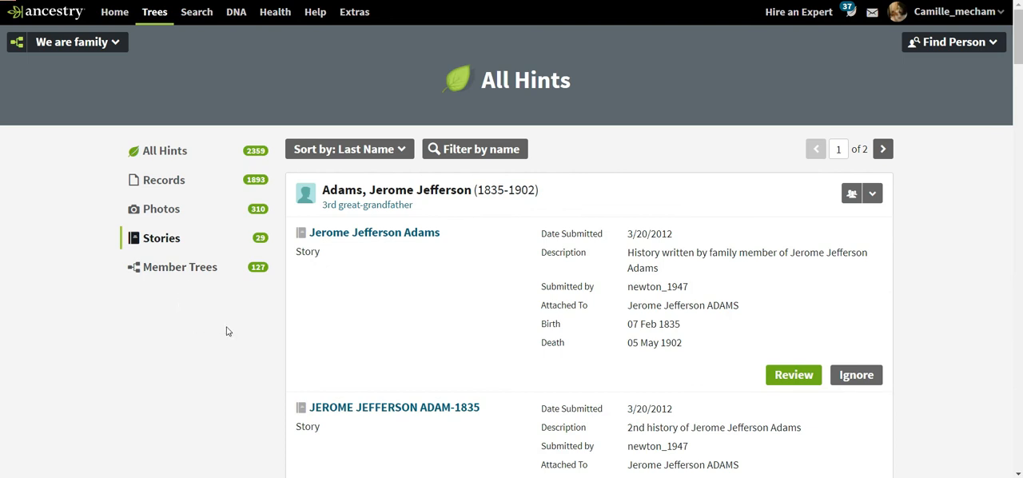
scroll(226, 331, "down", 3)
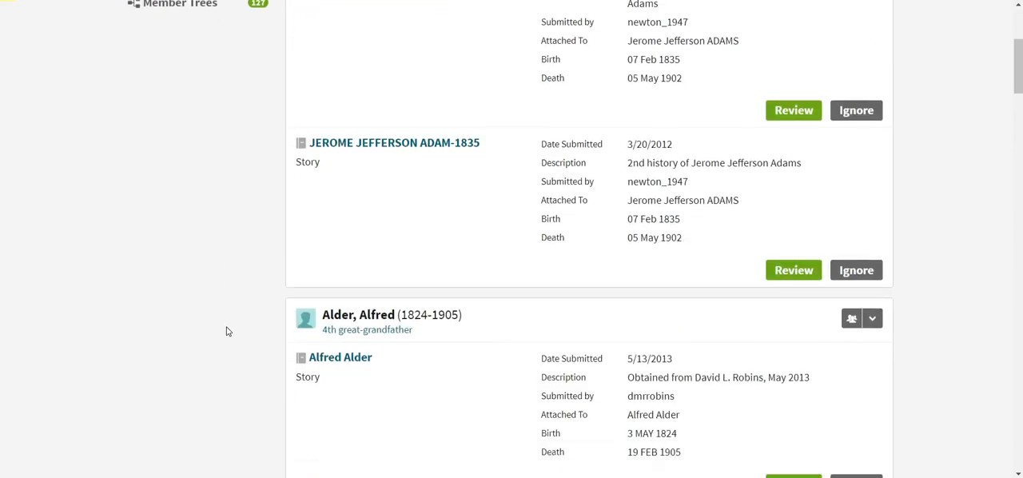
scroll(226, 330, "up", 3)
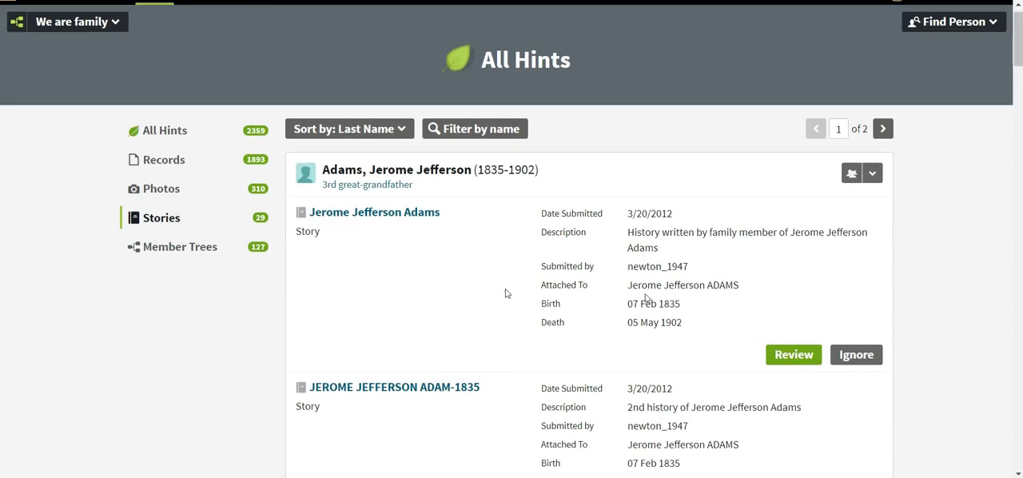
left_click(787, 361)
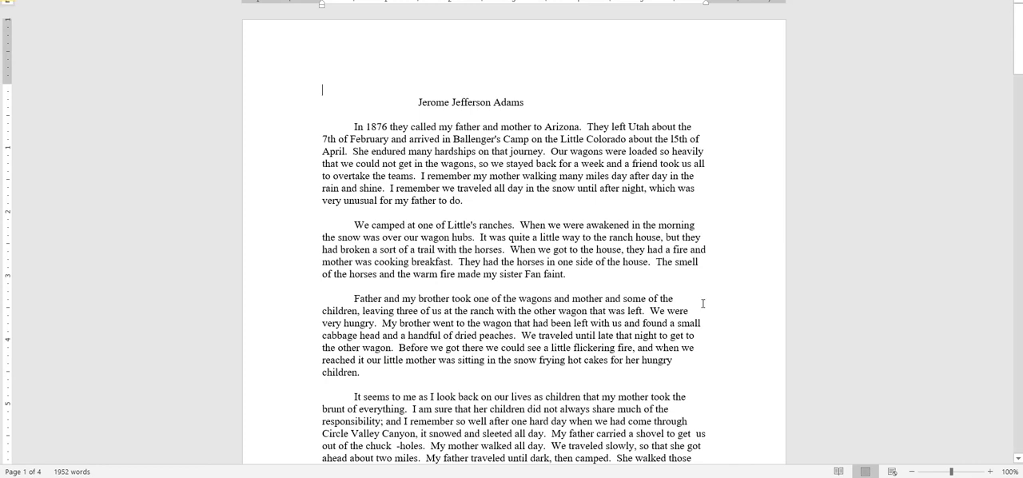
Read through the 3rd great-grandfather's history in the opened story document
scroll(703, 303, "down", 2)
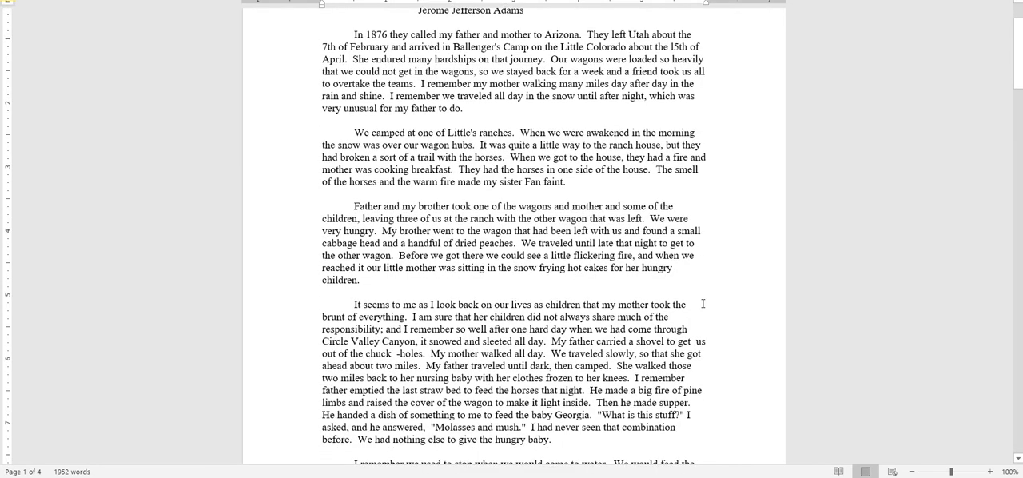
scroll(703, 303, "down", 2)
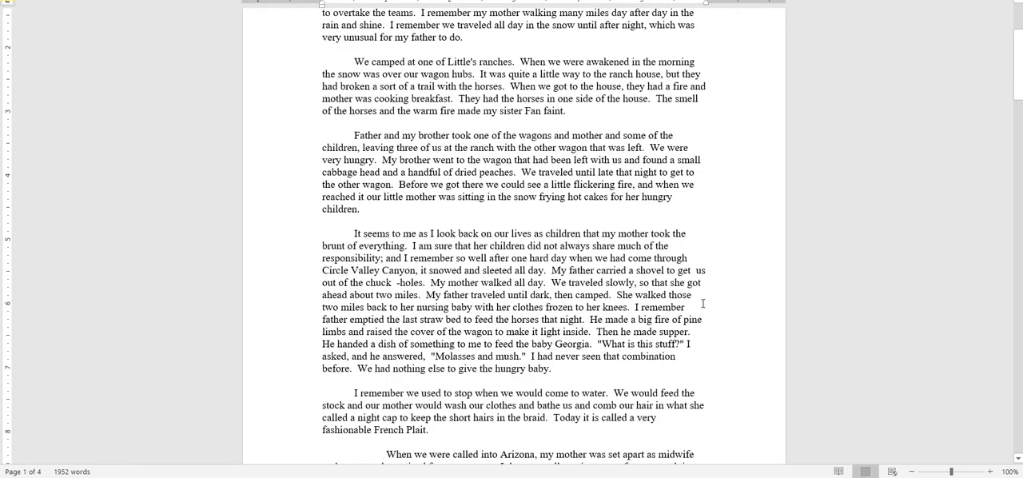
scroll(703, 303, "down", 10)
scroll(708, 300, "up", 1)
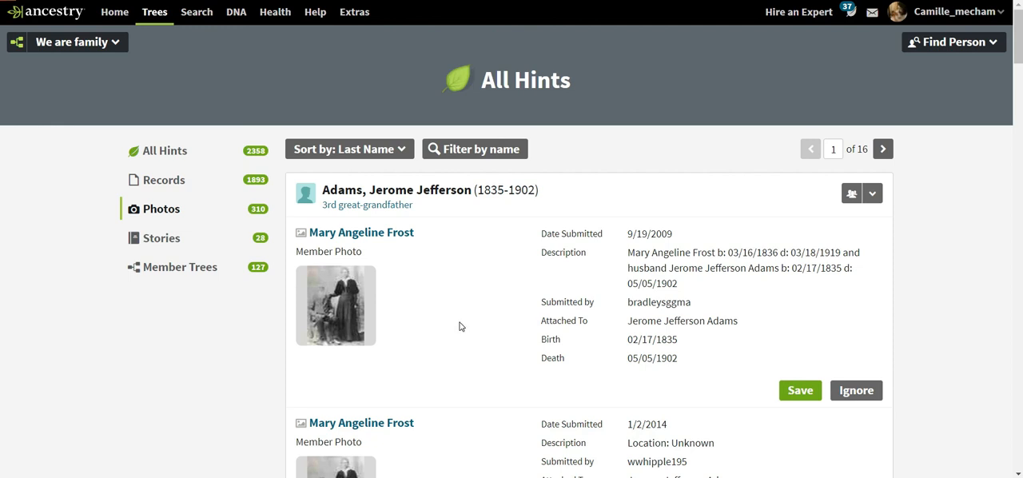
Browse the Photos hints, looking over the member photos suggested for the ancestors
scroll(459, 326, "down", 4)
scroll(460, 326, "down", 4)
scroll(459, 326, "down", 8)
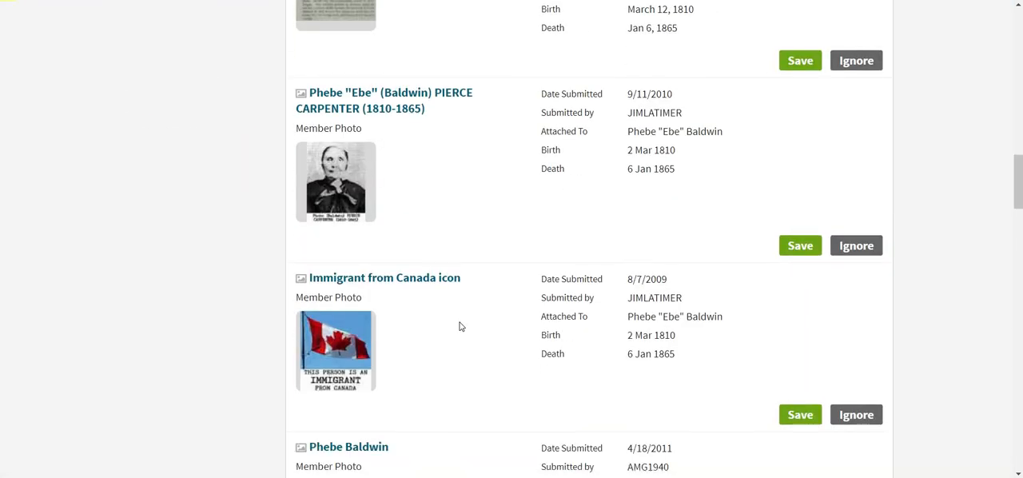
scroll(460, 326, "down", 5)
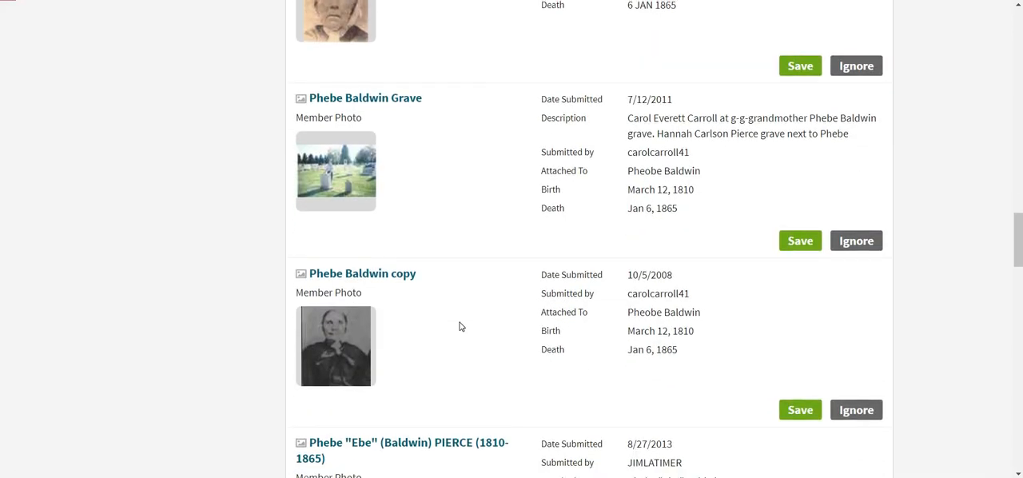
scroll(460, 326, "up", 10)
scroll(460, 326, "up", 7)
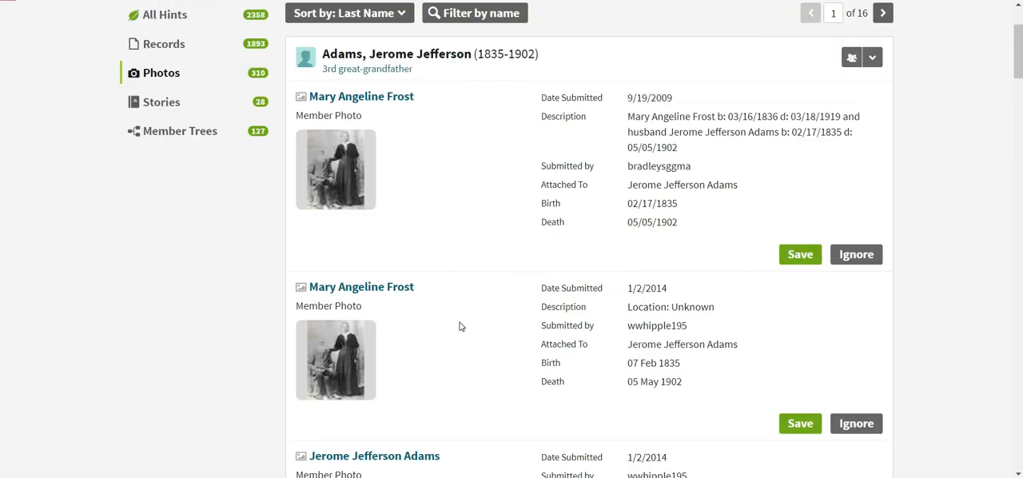